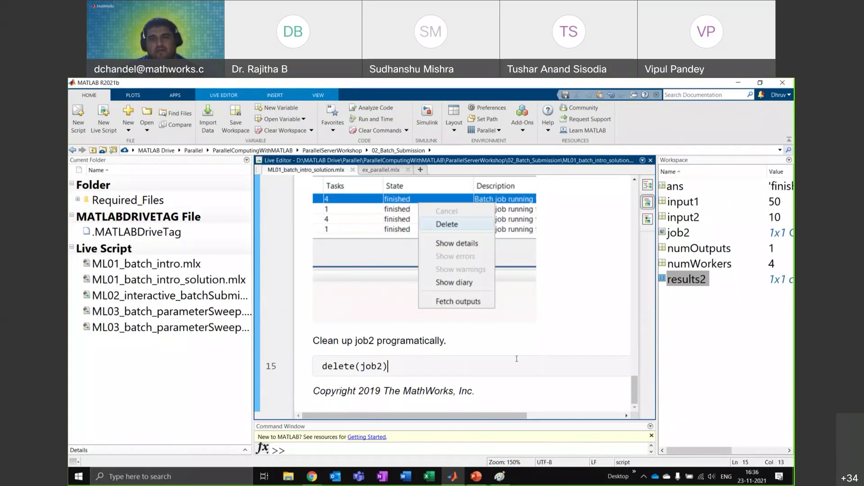
Review which clusters can be selected as the default parallel cluster.
click(498, 130)
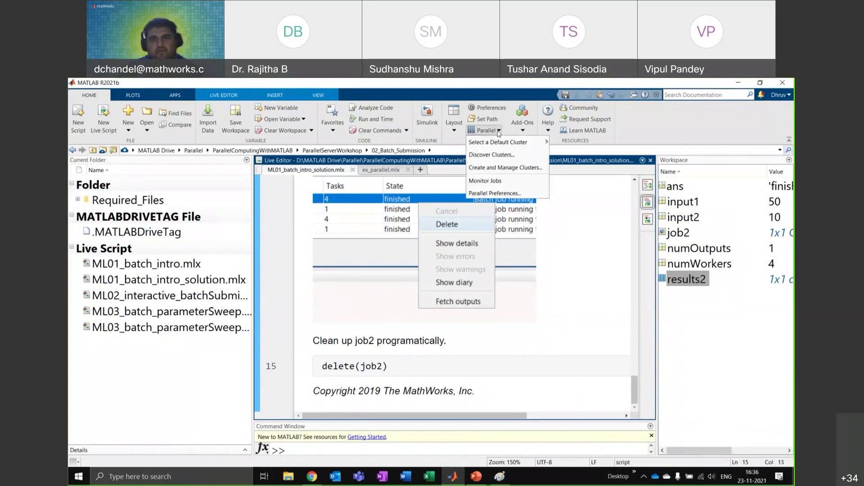
mouse_move(530, 142)
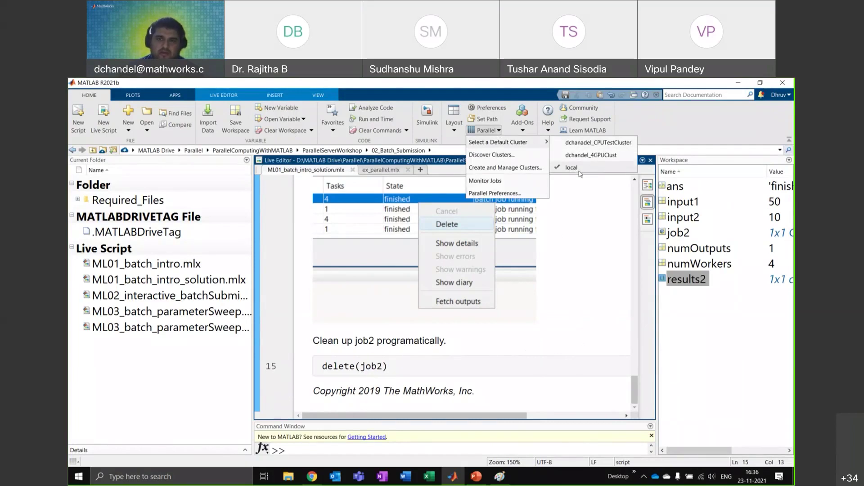
click(489, 136)
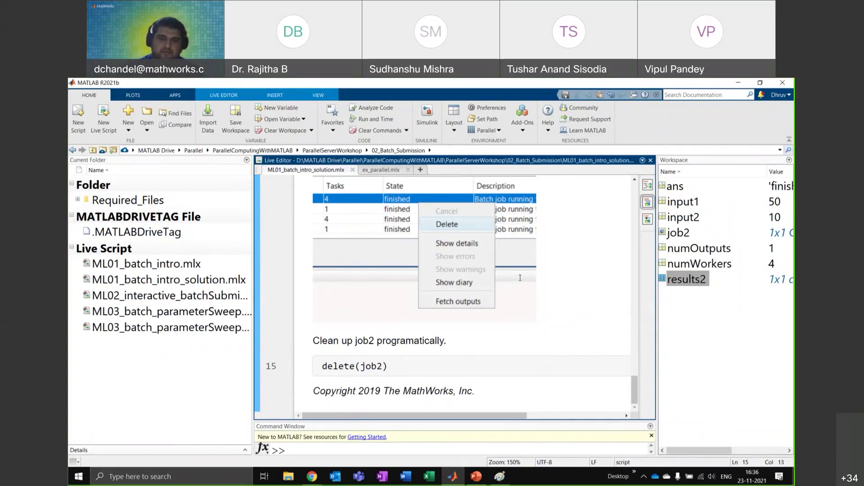
Switch to Chrome and check the CPU test cluster's details in Cloud Center.
click(312, 476)
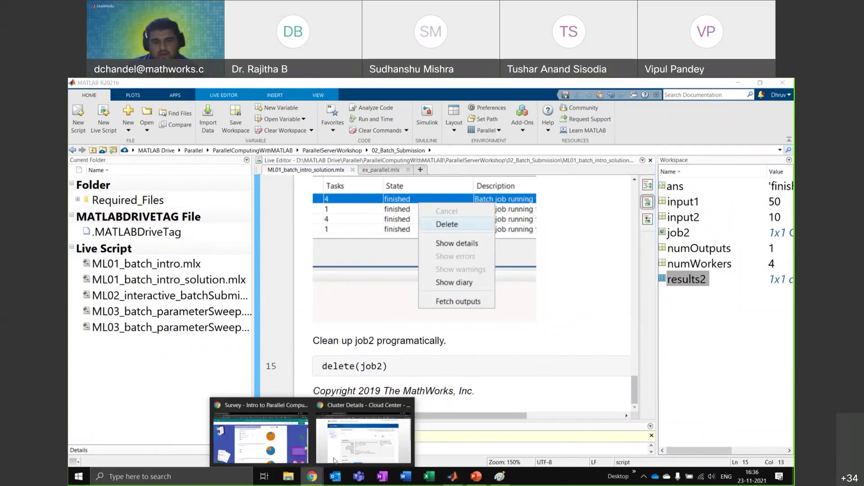
click(364, 437)
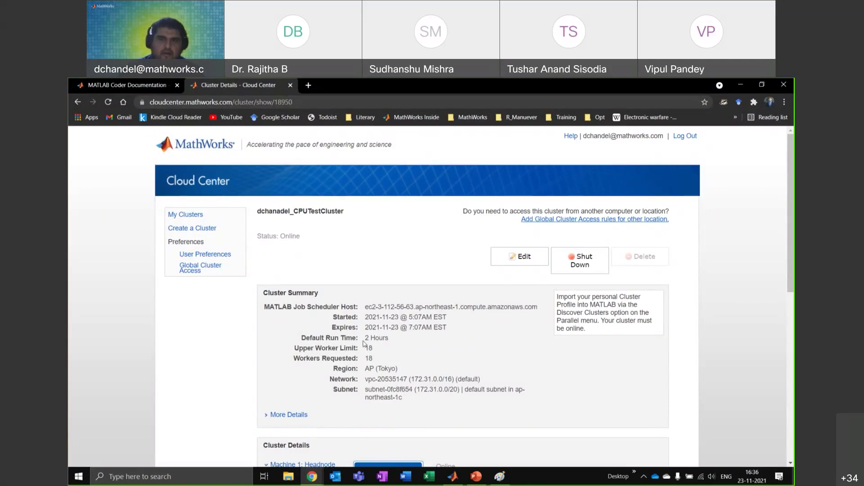
click(741, 86)
Open the Cluster Profile Manager in MATLAB and shift its window slightly sideways.
click(485, 131)
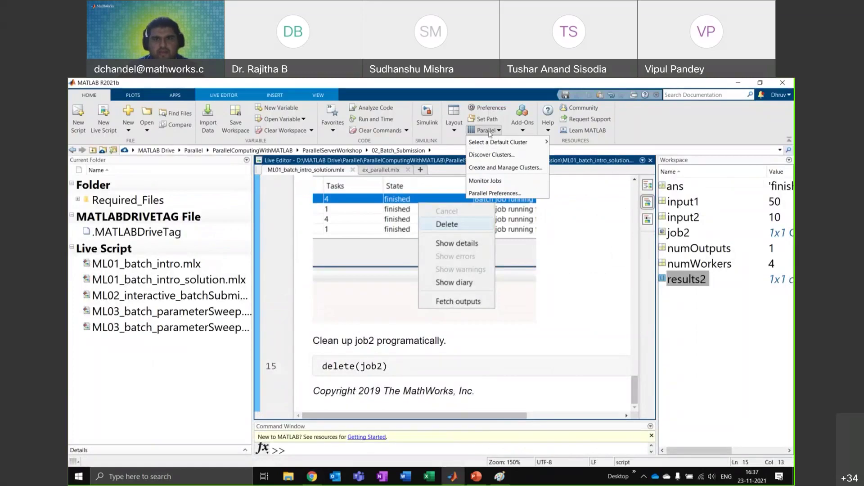
click(503, 169)
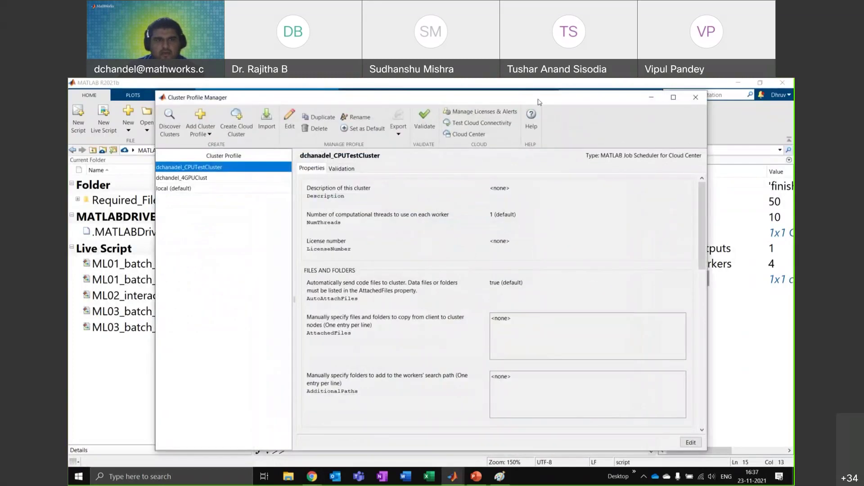
drag(538, 102, 518, 102)
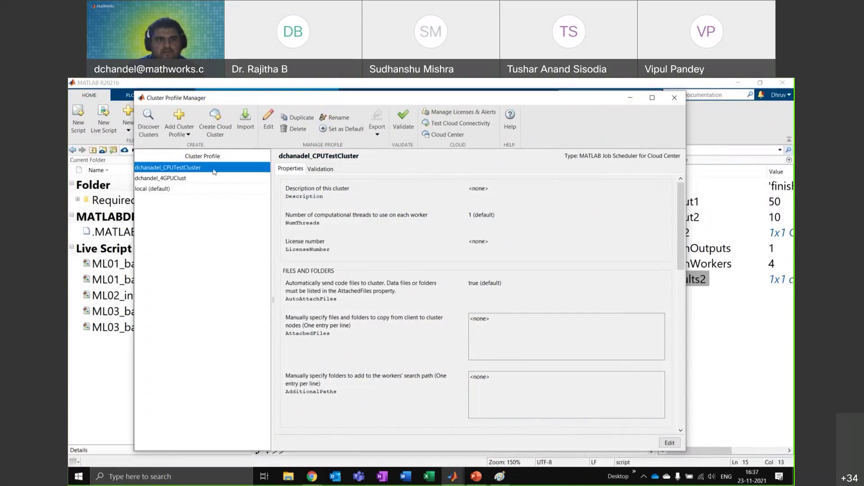
Review the scheduler types offered for a new cluster profile and the profile import dialog, without importing anything.
click(187, 132)
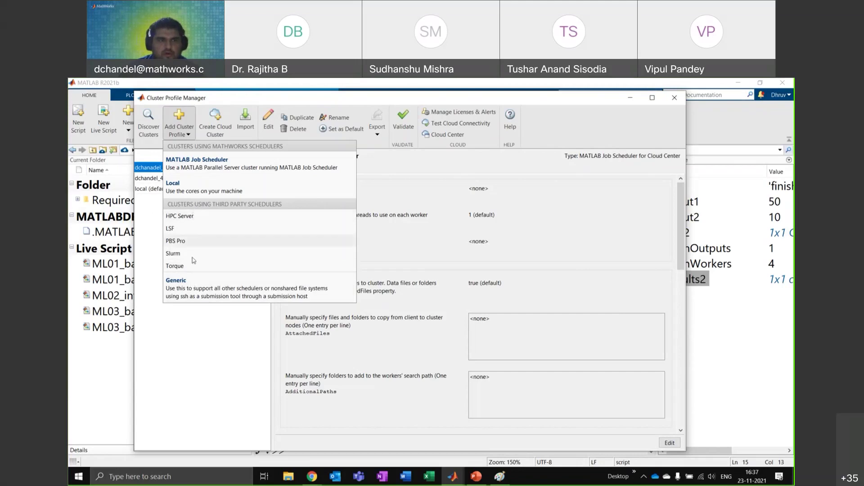
click(175, 132)
click(245, 122)
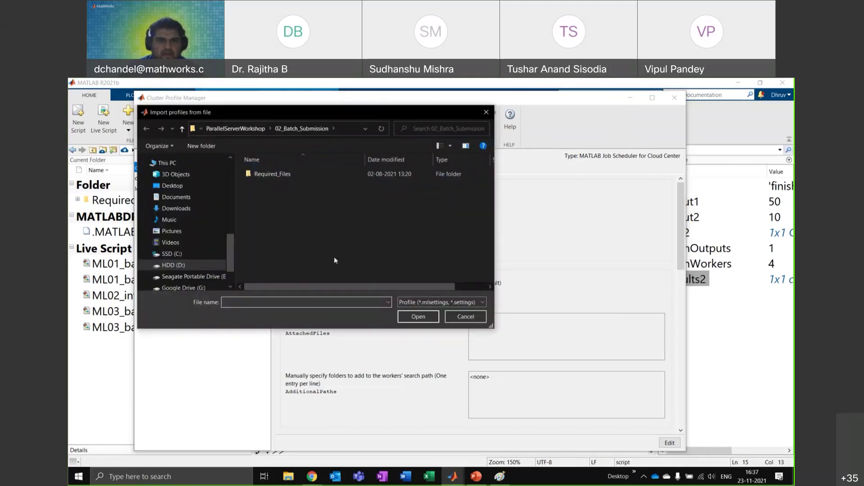
click(463, 318)
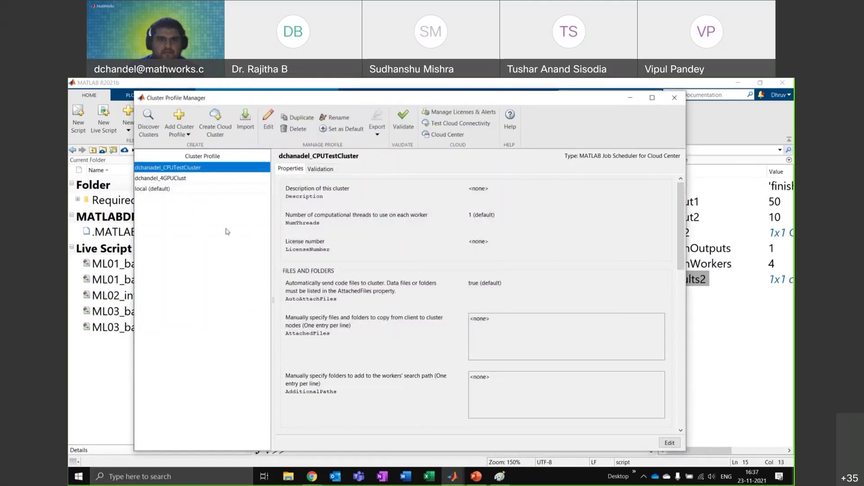
Maximize the Cluster Profile Manager and examine the CPU test cluster profile's file, worker and timeout properties.
click(202, 176)
click(194, 168)
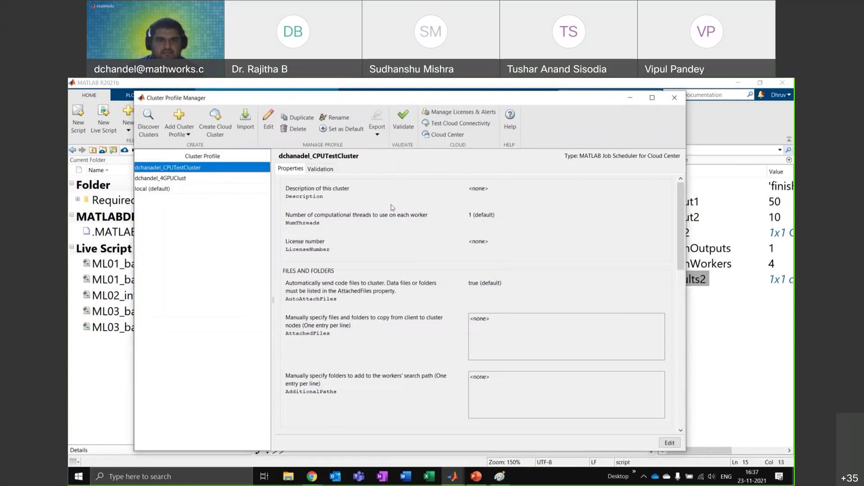
double_click(550, 100)
scroll(516, 189, down, 2)
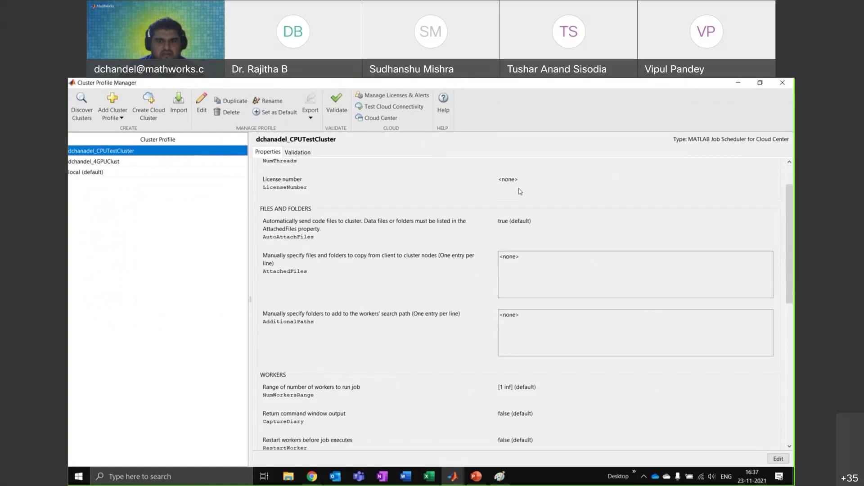
scroll(528, 193, down, 5)
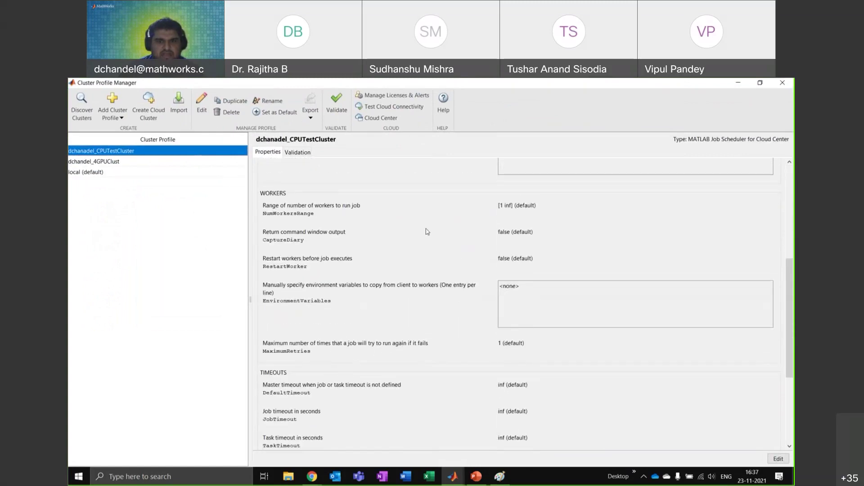
scroll(430, 229, down, 2)
Check the CPU test cluster profile's validation stages and review its worker, license number and file settings again.
click(299, 152)
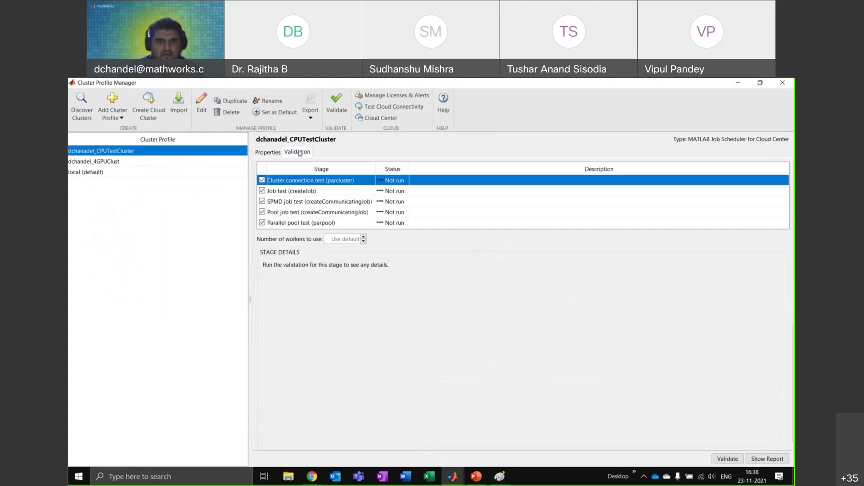
click(269, 153)
scroll(520, 368, up, 3)
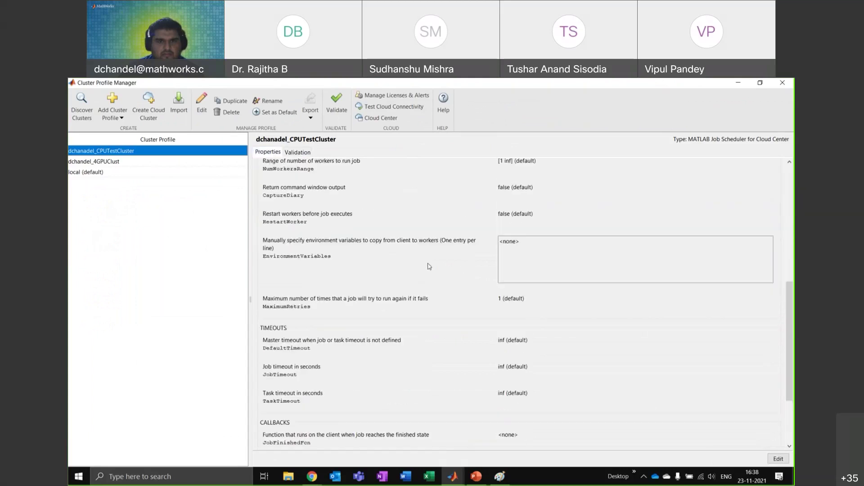
scroll(521, 368, up, 4)
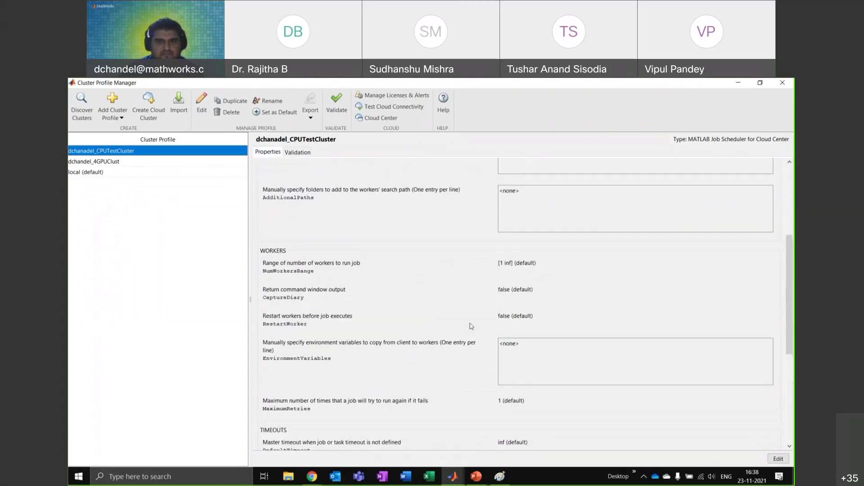
scroll(483, 307, up, 3)
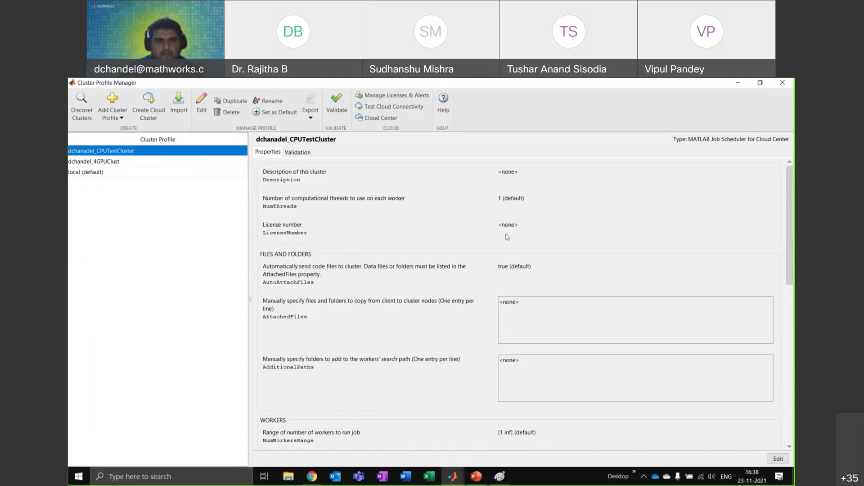
scroll(537, 251, down, 3)
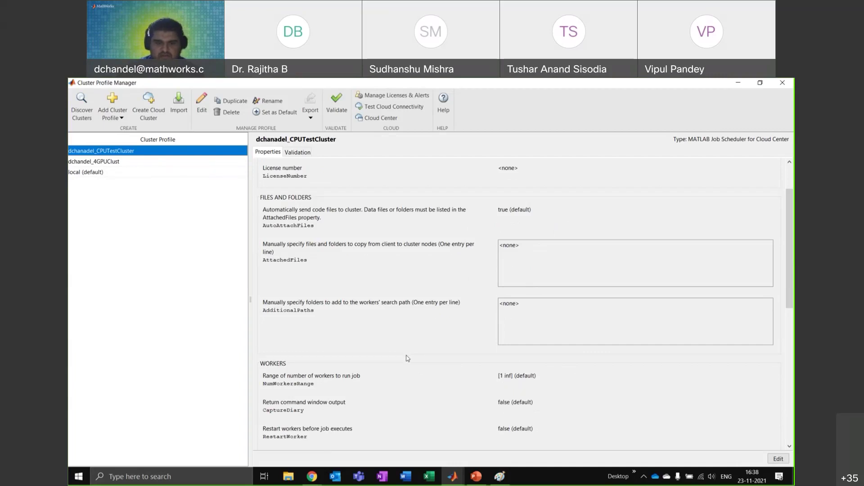
scroll(439, 384, up, 3)
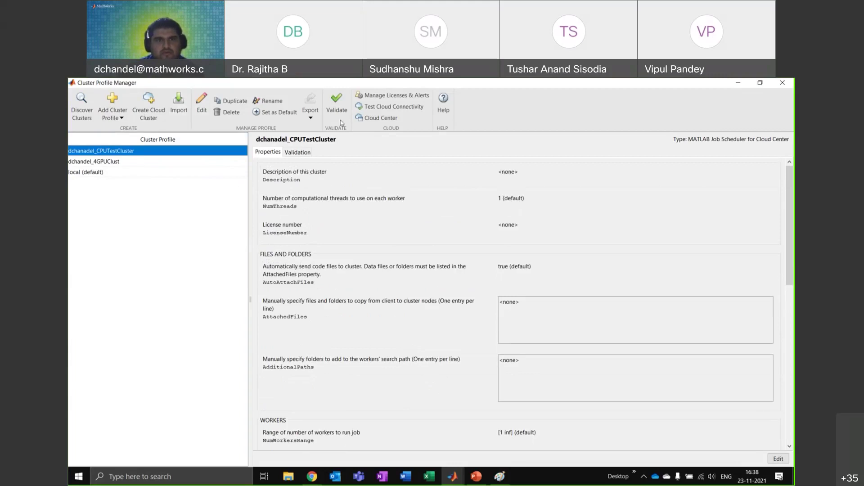
Validate the CPU test cluster profile with all validation stages enabled.
click(340, 106)
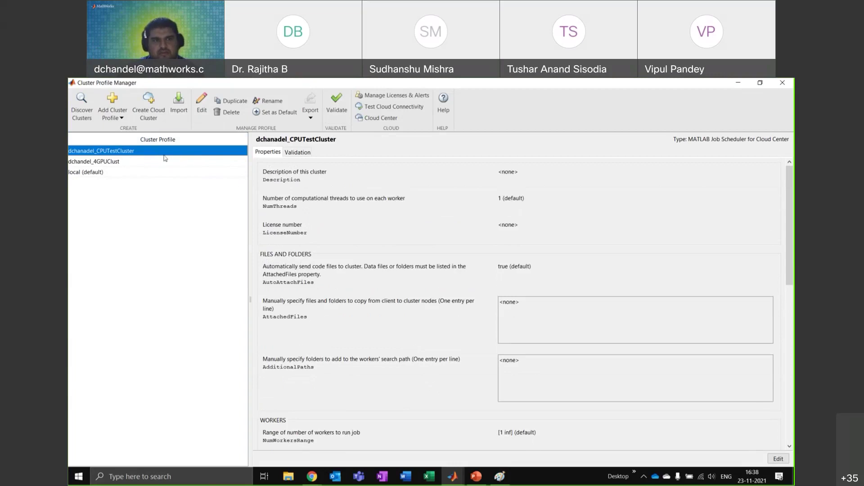
click(336, 101)
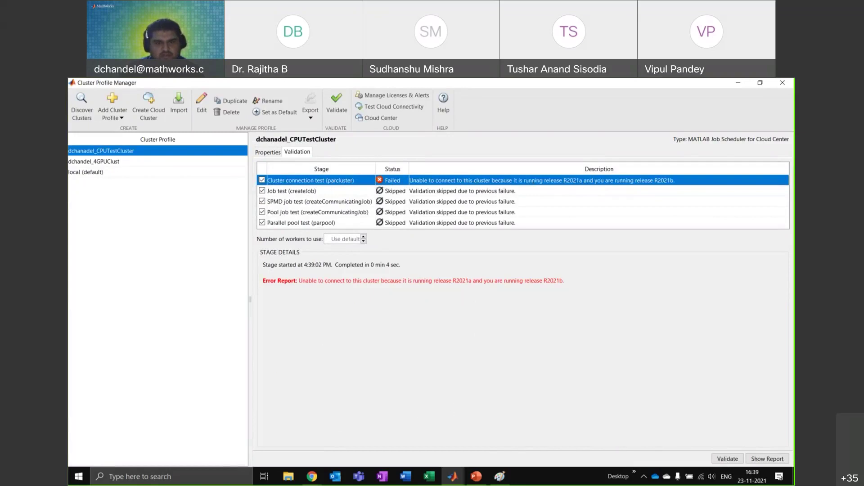
Switch to Chrome and try to start creating a new cluster from the Cloud Center page.
click(312, 476)
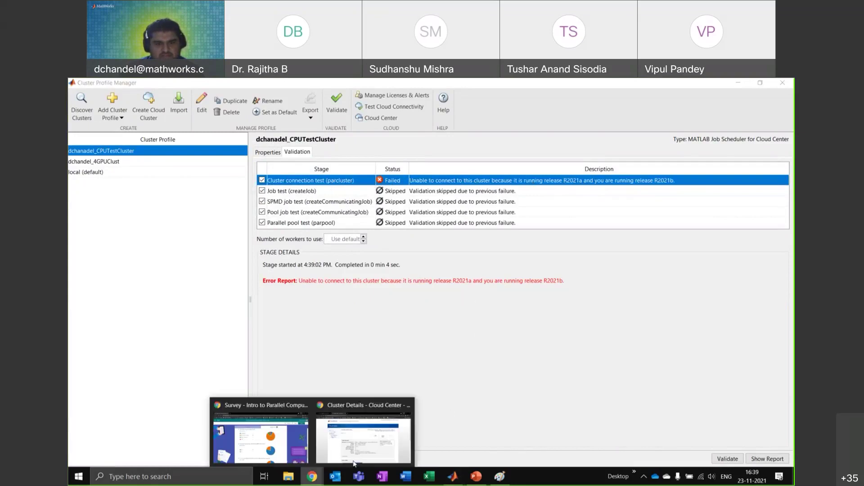
click(381, 439)
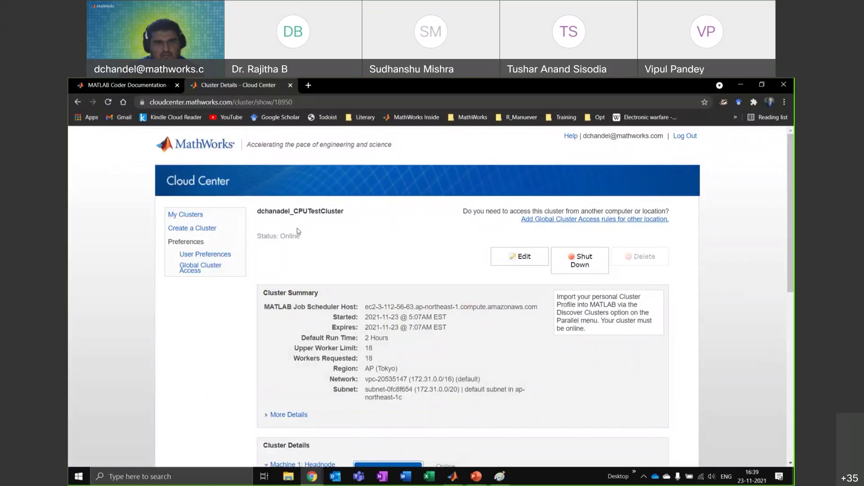
click(210, 230)
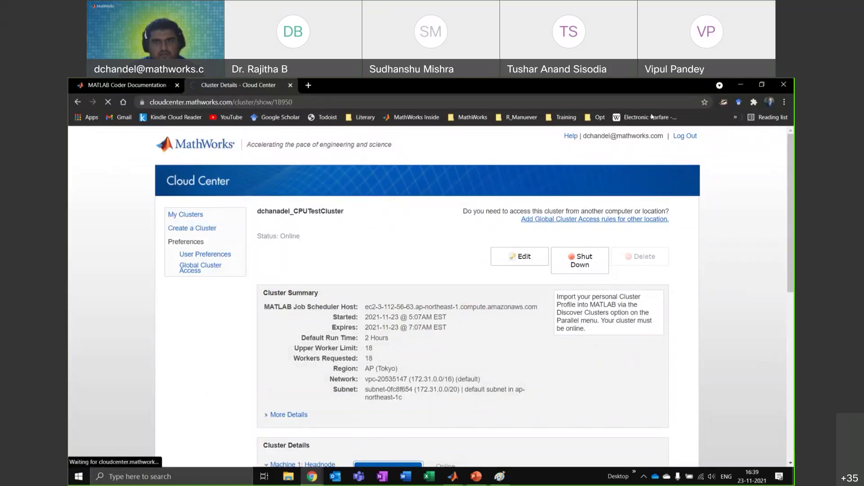
Return to the Cluster Profile Manager and start creating a cloud cluster there.
click(745, 84)
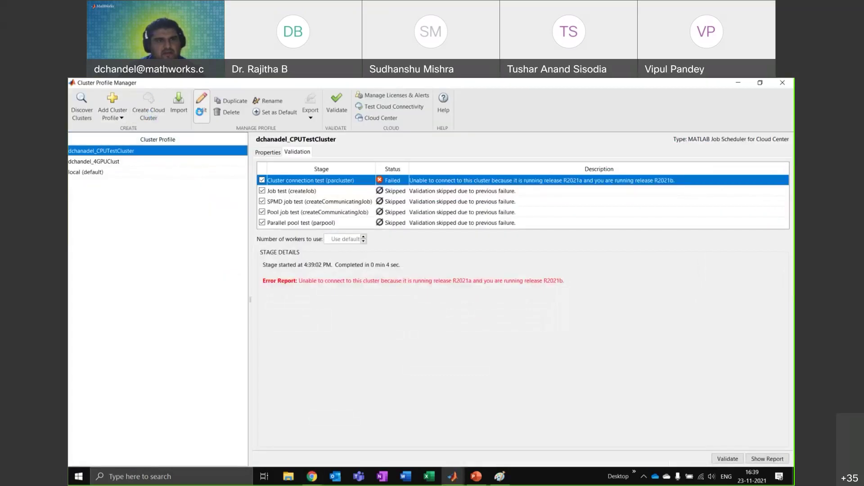
click(200, 108)
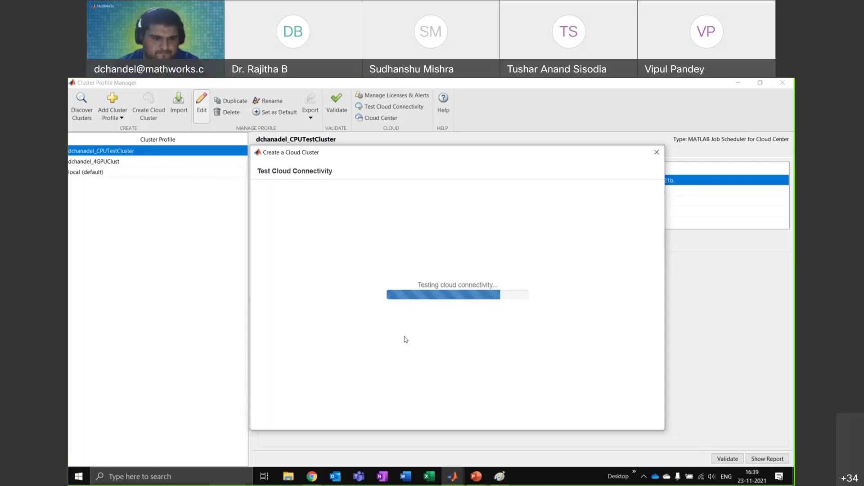
Try to launch MATLAB R2021a by searching for it in Windows.
click(204, 482)
text(2021a)
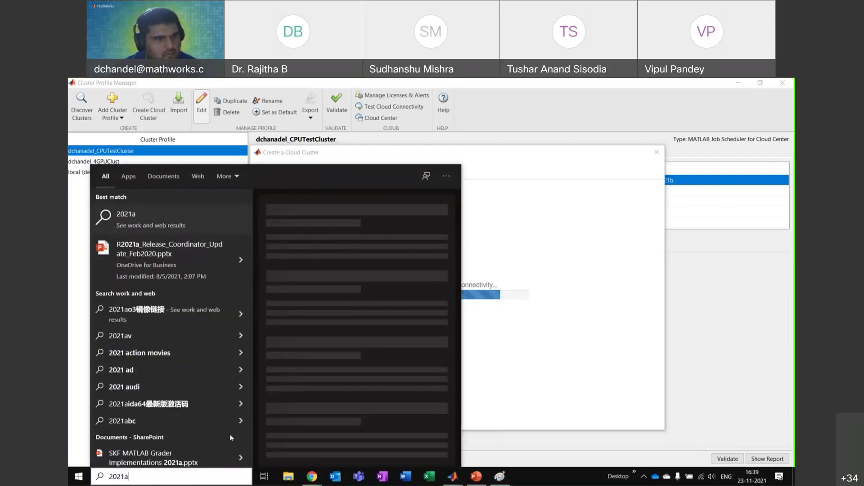
key(ctrl+a)
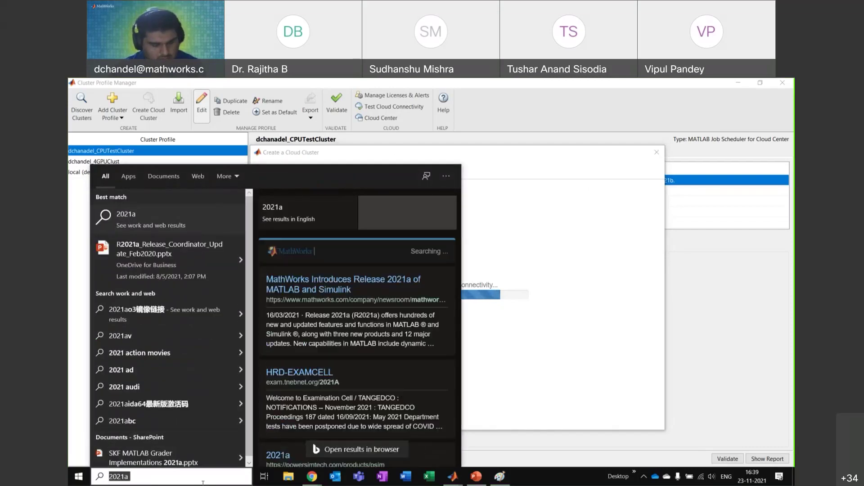
text(matlab)
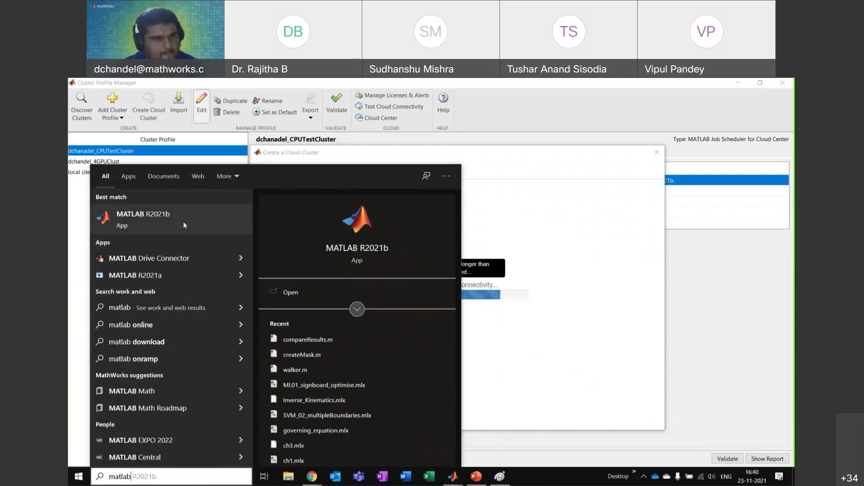
click(178, 273)
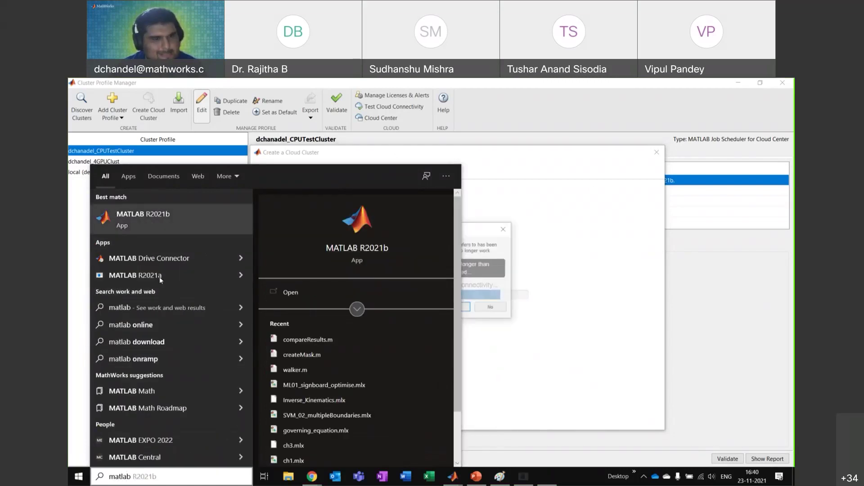
click(506, 232)
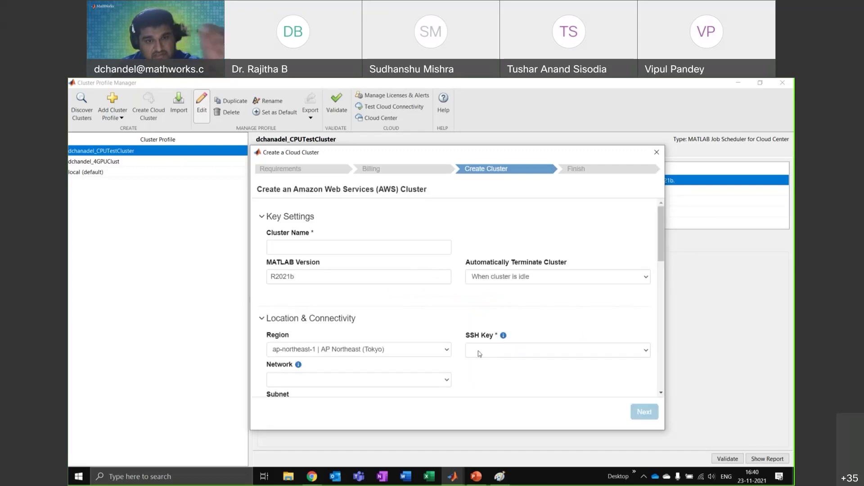
Name the new cluster dc_test and set it to terminate automatically after a fixed duration of 3 hours.
click(375, 248)
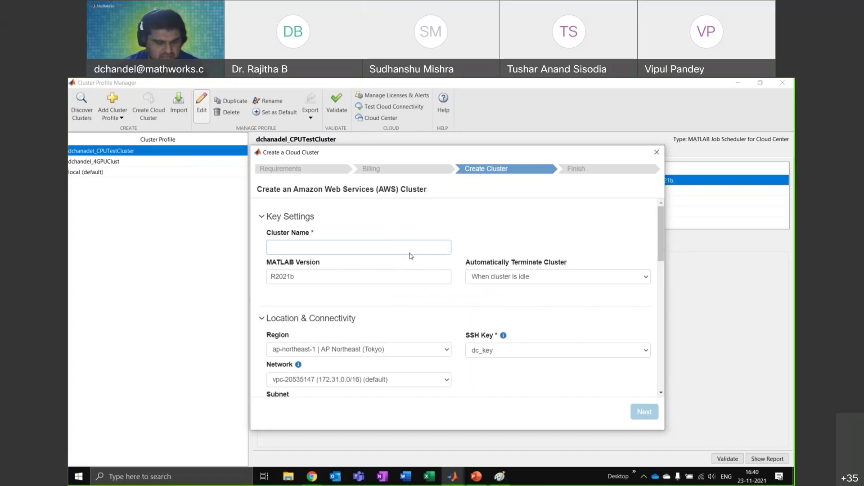
text(dc_te)
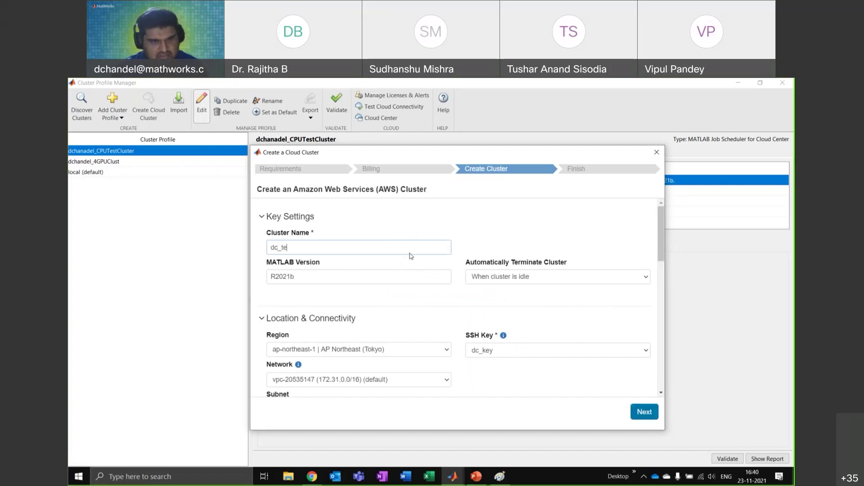
click(496, 279)
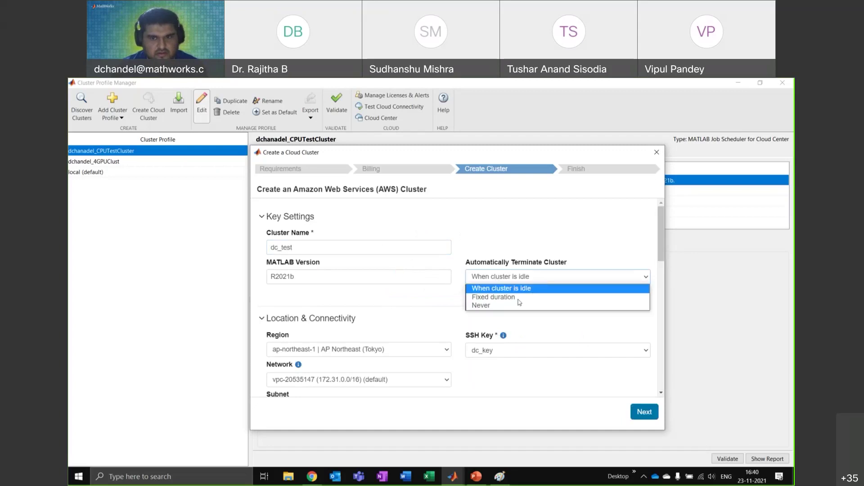
click(519, 297)
click(514, 308)
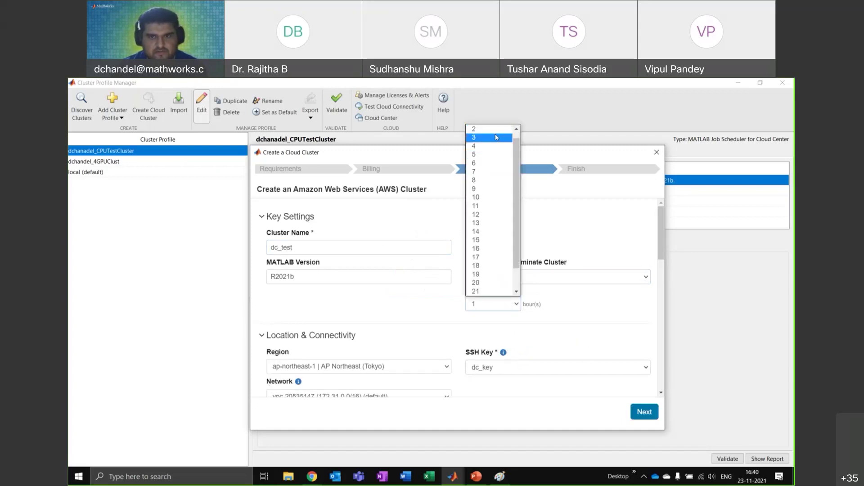
click(497, 137)
Create the AWS cluster with the remaining location, configuration, storage and advanced settings at their defaults, and review its cluster summary.
scroll(492, 276, down, 3)
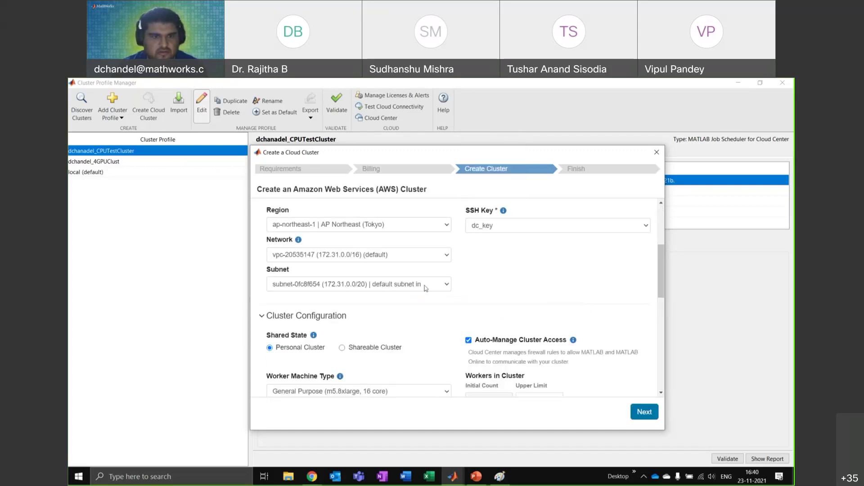
scroll(492, 275, down, 3)
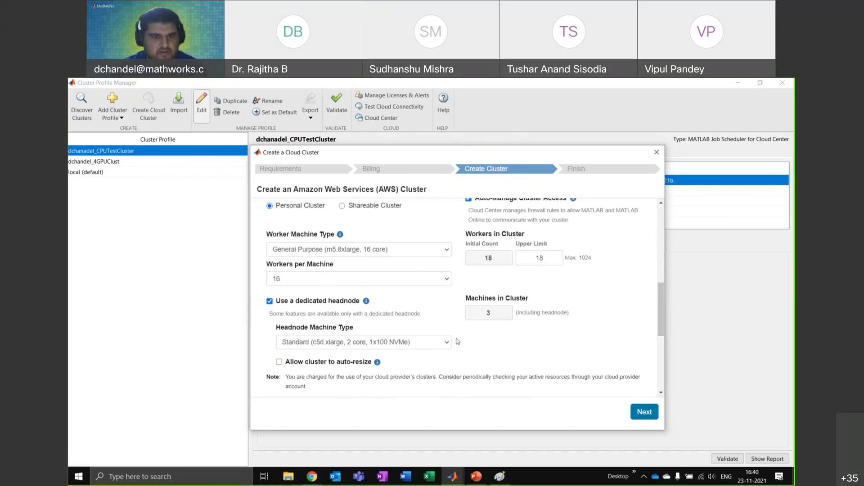
scroll(443, 313, down, 2)
scroll(444, 313, down, 4)
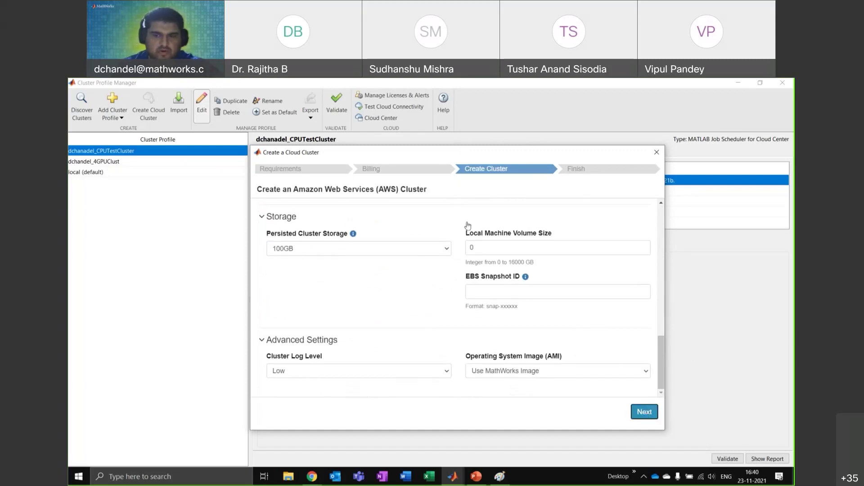
click(650, 416)
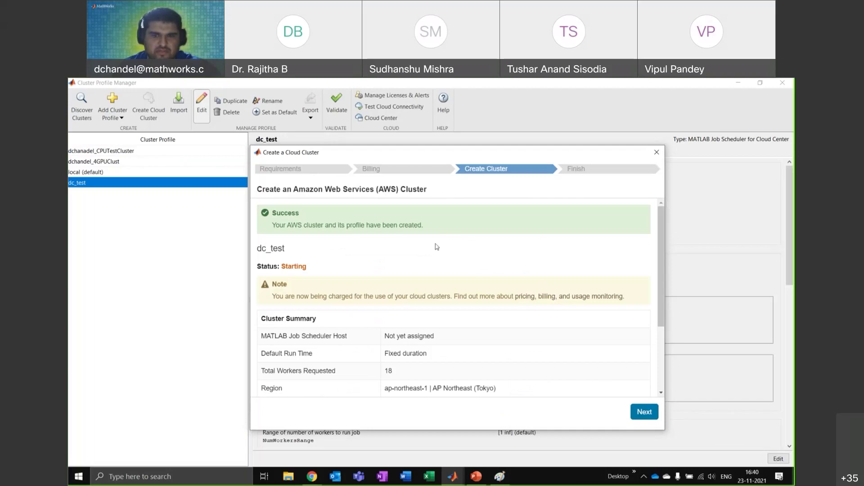
scroll(570, 265, down, 3)
scroll(569, 277, up, 3)
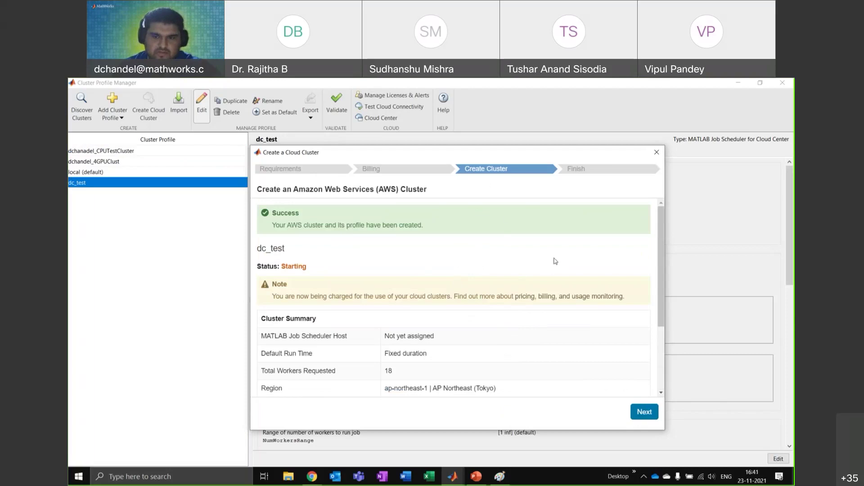
scroll(584, 345, down, 3)
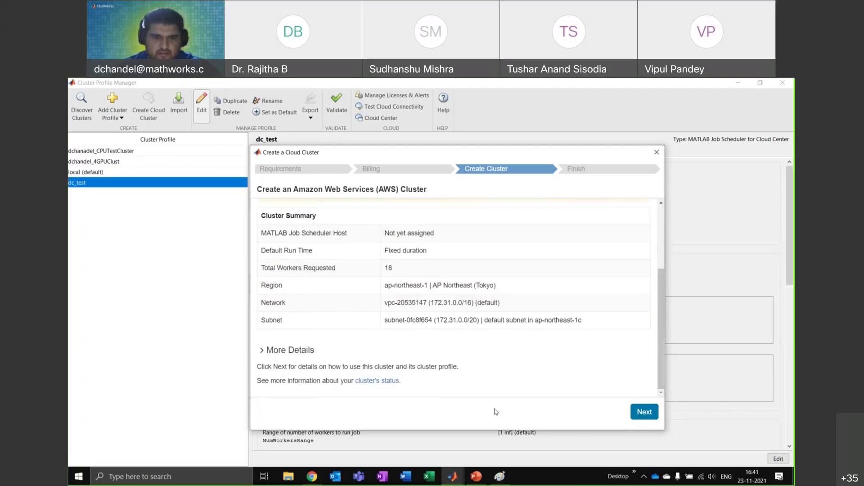
Switch to the PowerPoint presentation and start the slide show from slide 58 about using Job Monitor.
click(484, 480)
click(146, 333)
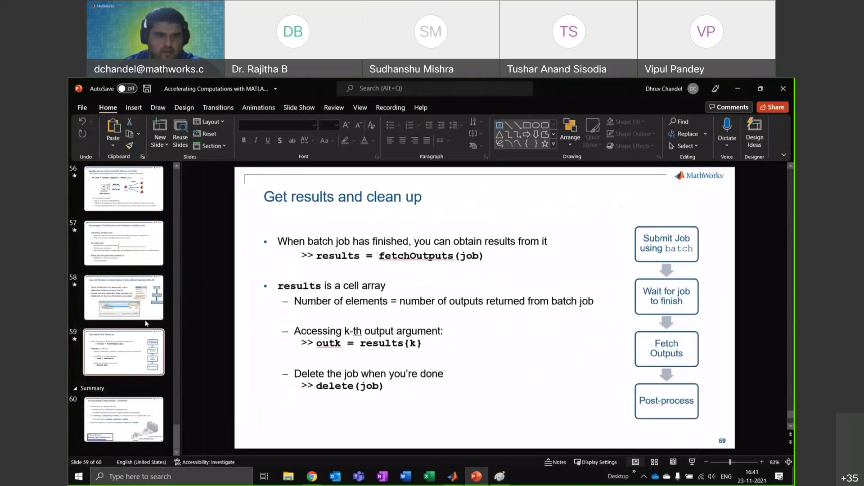
click(133, 286)
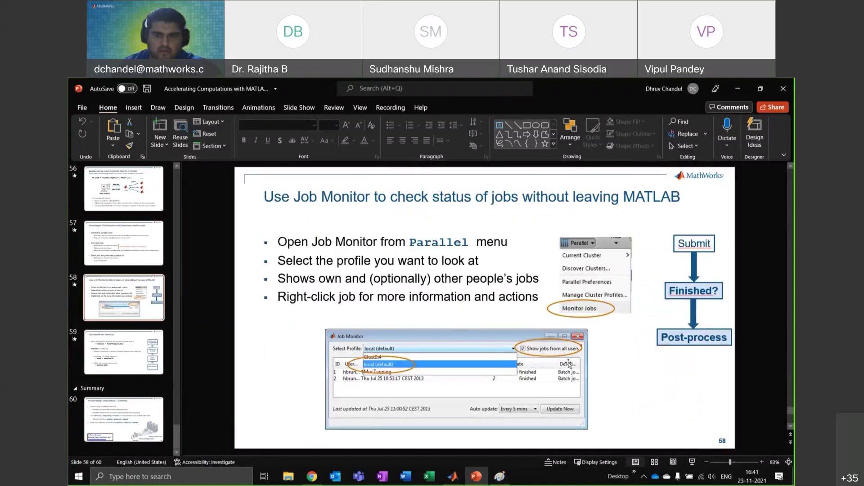
click(692, 462)
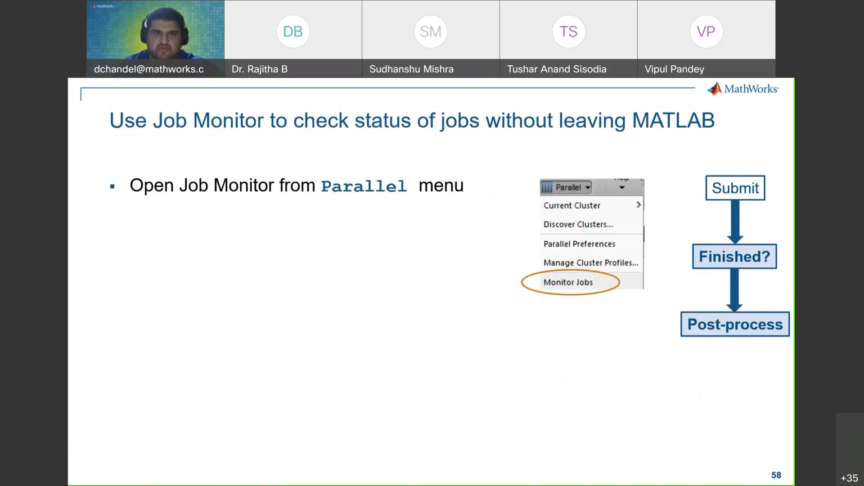